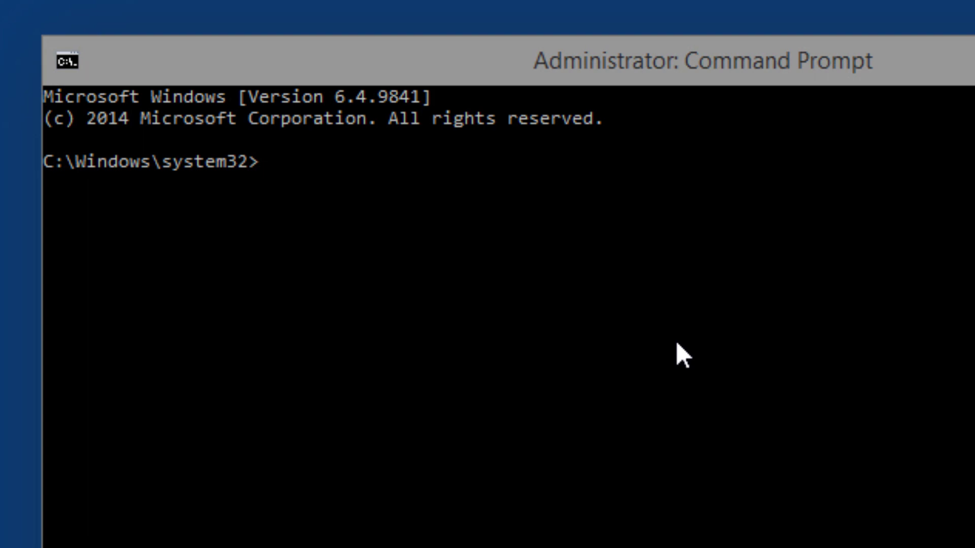
Step: In the console Properties, enable 'experimental console features' and 'new Ctrl key shortcuts'
{"action": "right_click", "coordinate": [524, 66]}
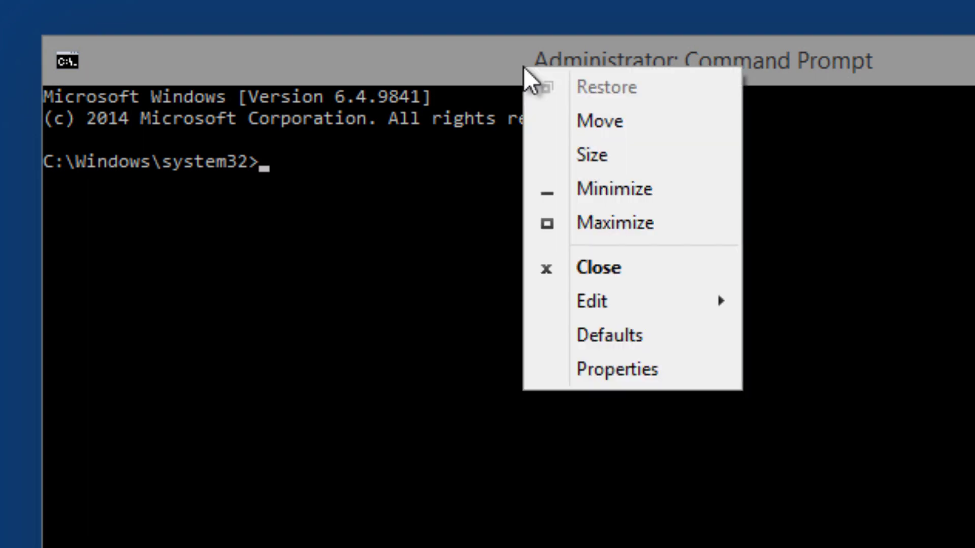
{"action": "left_click", "coordinate": [603, 369]}
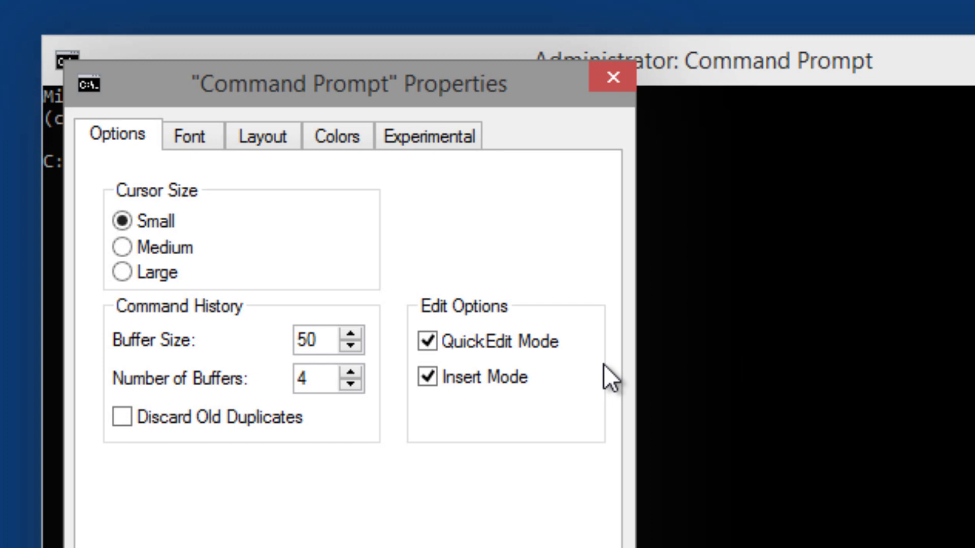
{"action": "left_click", "coordinate": [455, 131]}
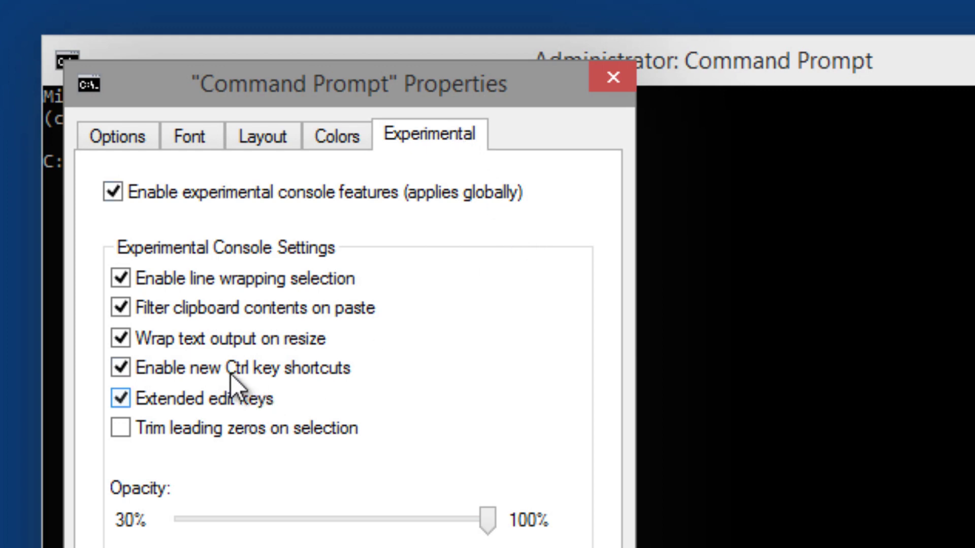
{"action": "mouse_move", "coordinate": [233, 370]}
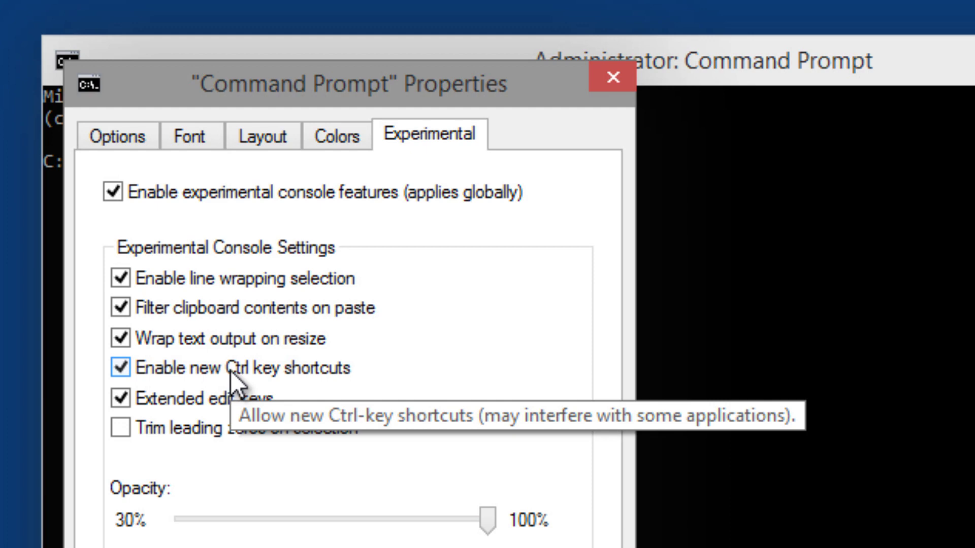
{"action": "left_click", "coordinate": [760, 218]}
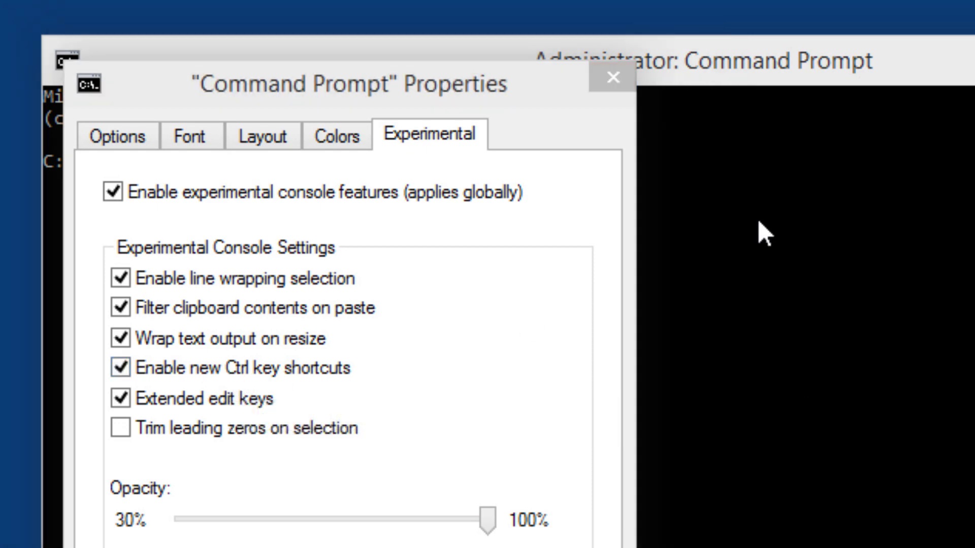
Step: Apply the console settings, then copy C:\Program Files (x86) from Explorer's address bar
{"action": "key", "text": "Return"}
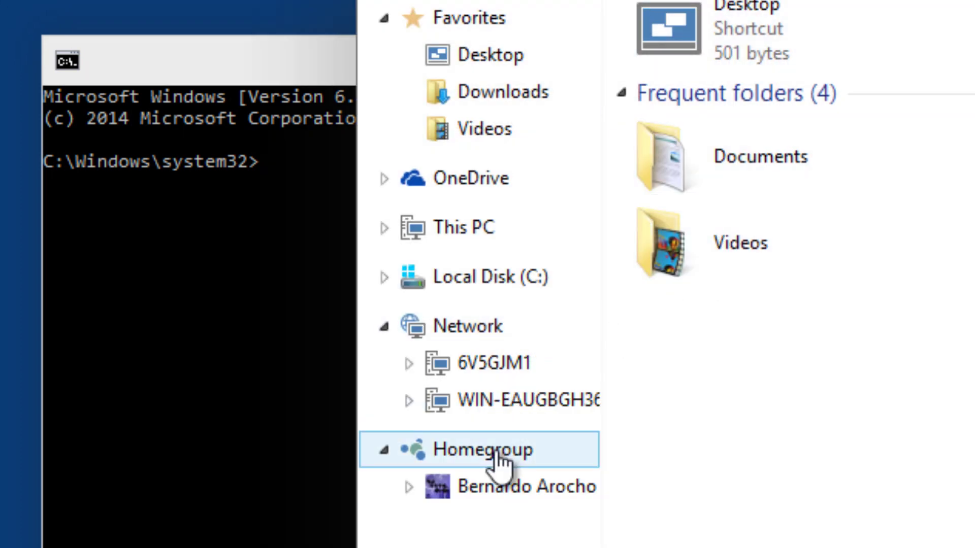
{"action": "left_click", "coordinate": [453, 280]}
{"action": "double_click", "coordinate": [743, 66]}
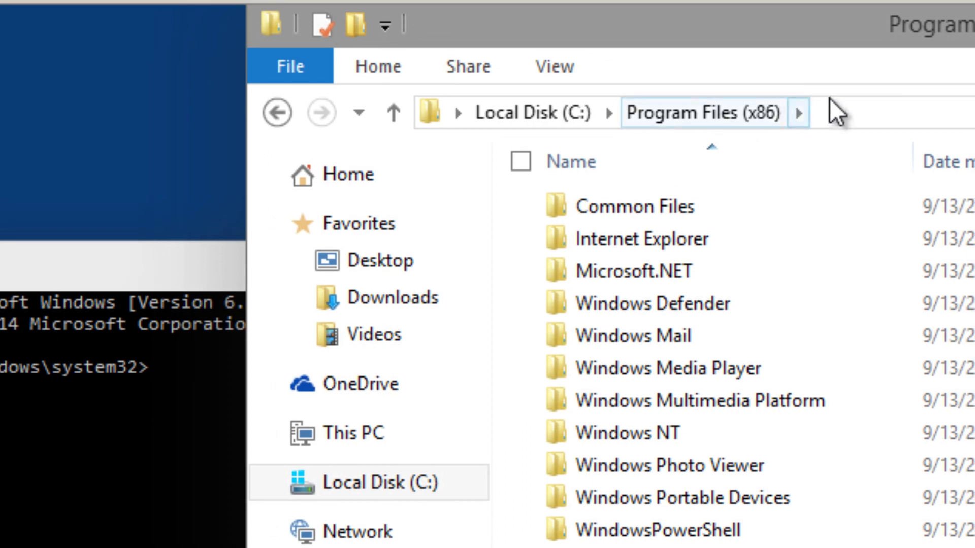
{"action": "left_click", "coordinate": [830, 107]}
{"action": "right_click", "coordinate": [527, 114]}
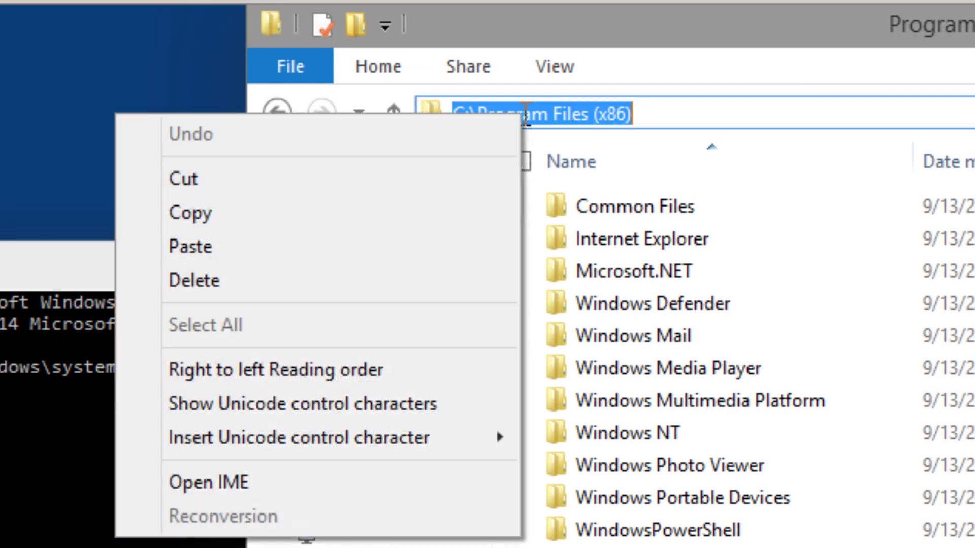
{"action": "left_click", "coordinate": [343, 206]}
Step: Paste the path at the prompt and copy C:\Program Files (x86)\hello from the console
{"action": "left_click", "coordinate": [166, 367]}
{"action": "key", "text": "ctrl+v"}
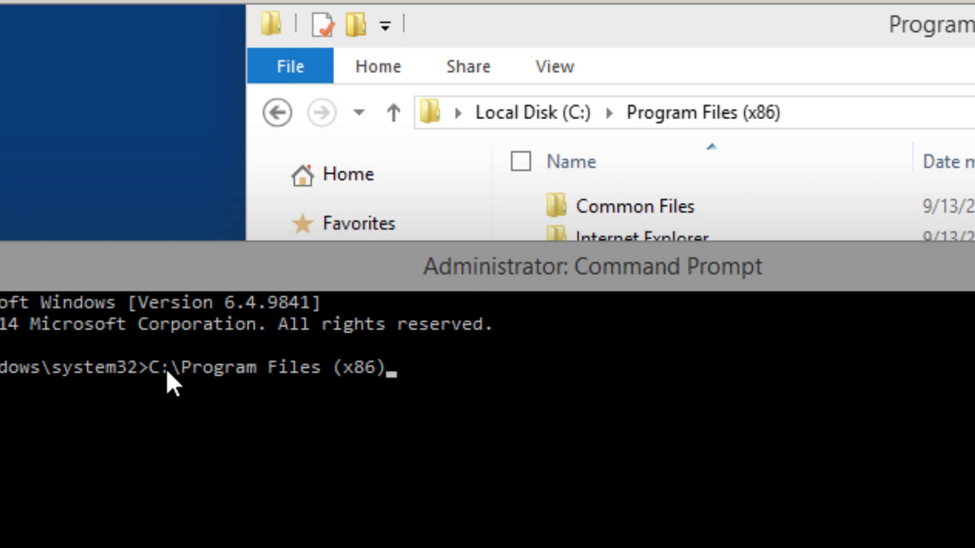
{"action": "type", "text": "\\"}
{"action": "type", "text": "hello"}
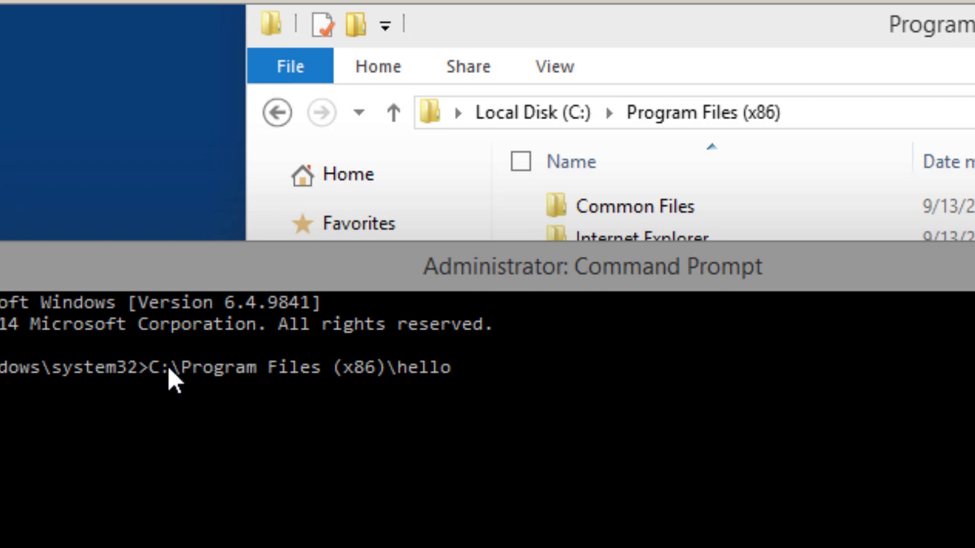
{"action": "left_click_drag", "start_coordinate": [459, 369], "coordinate": [151, 366]}
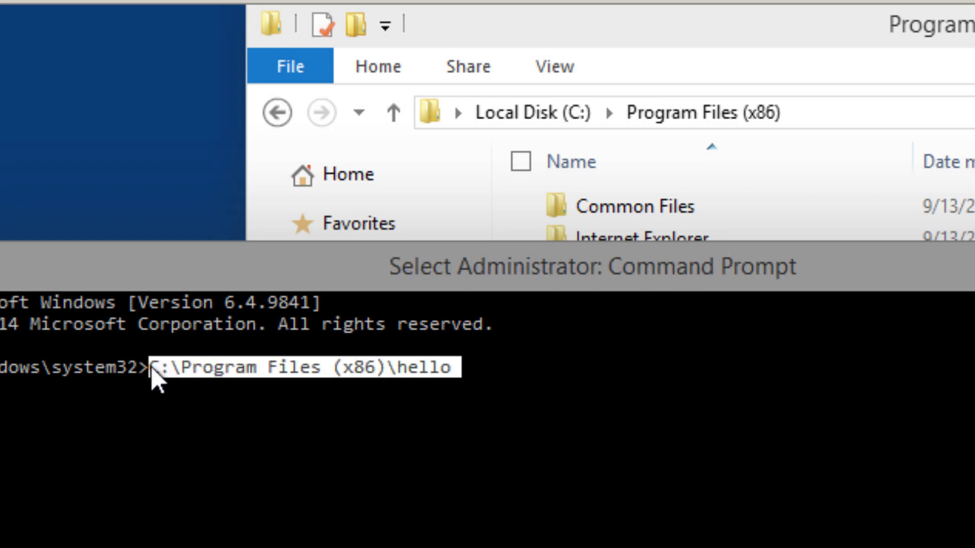
{"action": "key", "text": "ctrl+c"}
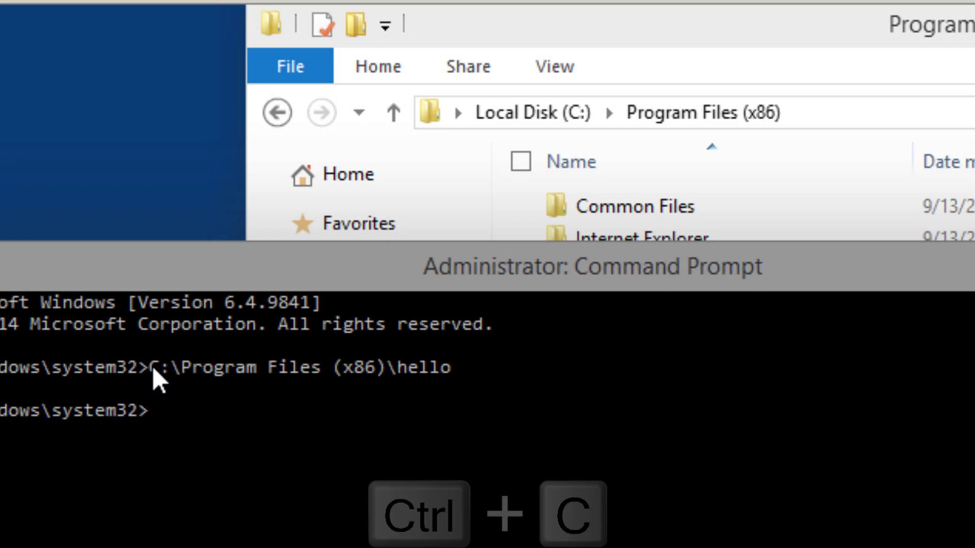
{"action": "key", "text": "ctrl+c"}
Step: Paste C:\Program Files (x86)\hello into File Explorer's address bar
{"action": "left_click", "coordinate": [811, 15]}
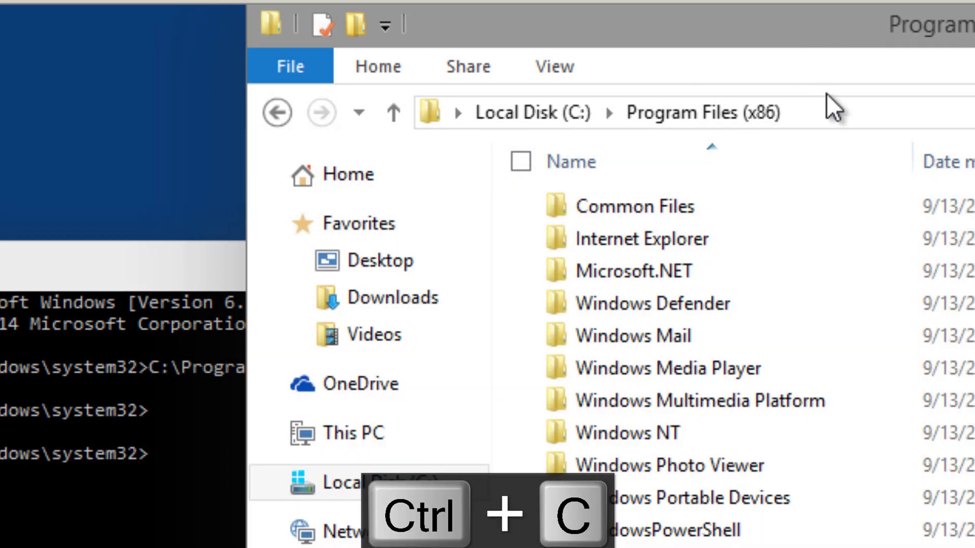
{"action": "left_click", "coordinate": [830, 111]}
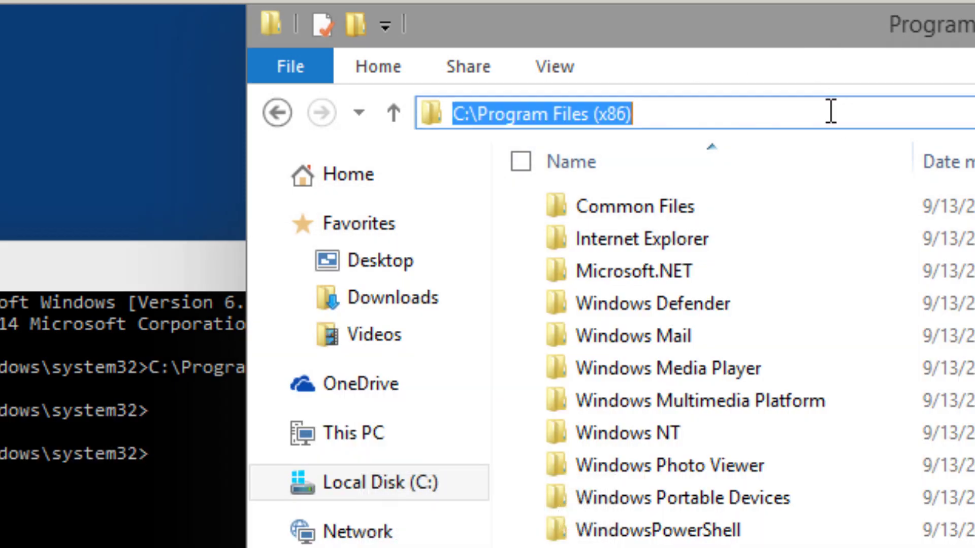
{"action": "key", "text": "ctrl+v"}
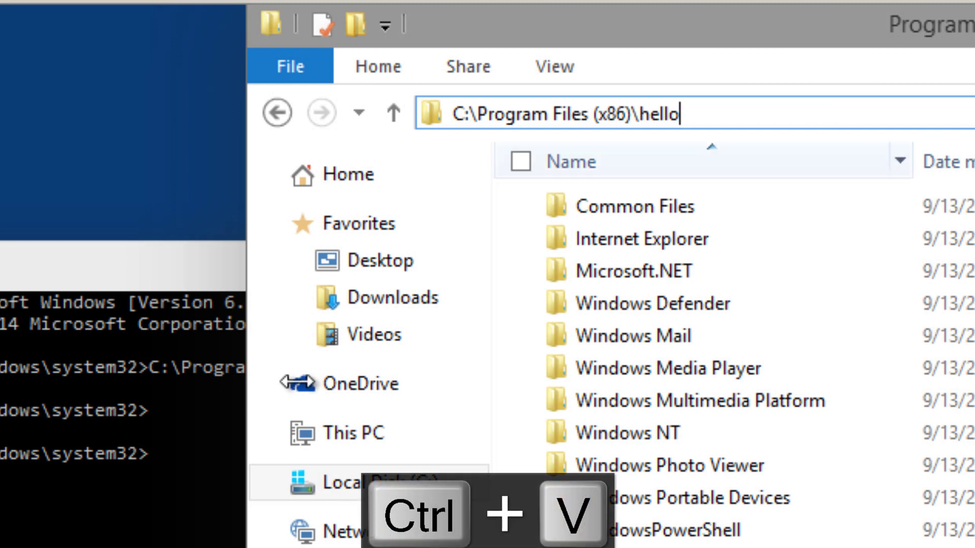
{"action": "left_click", "coordinate": [130, 268]}
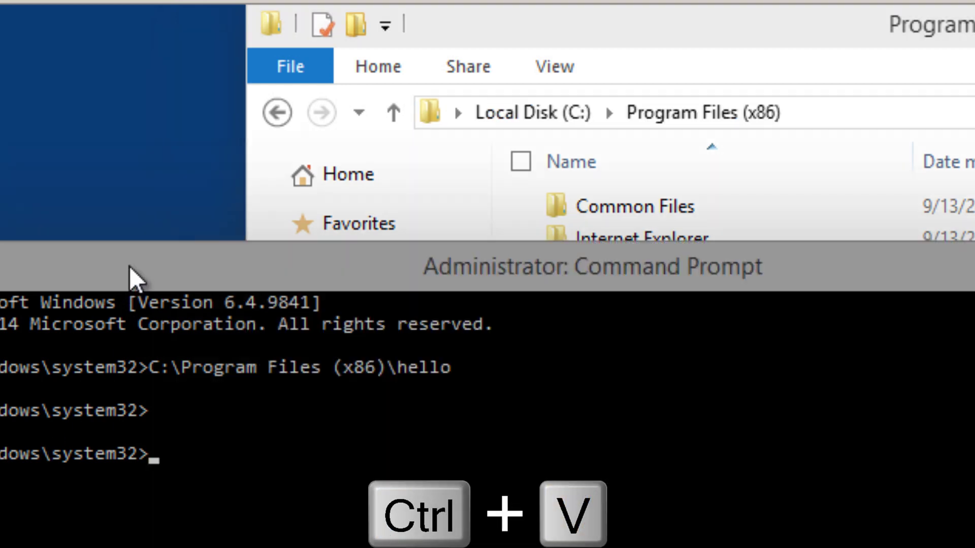